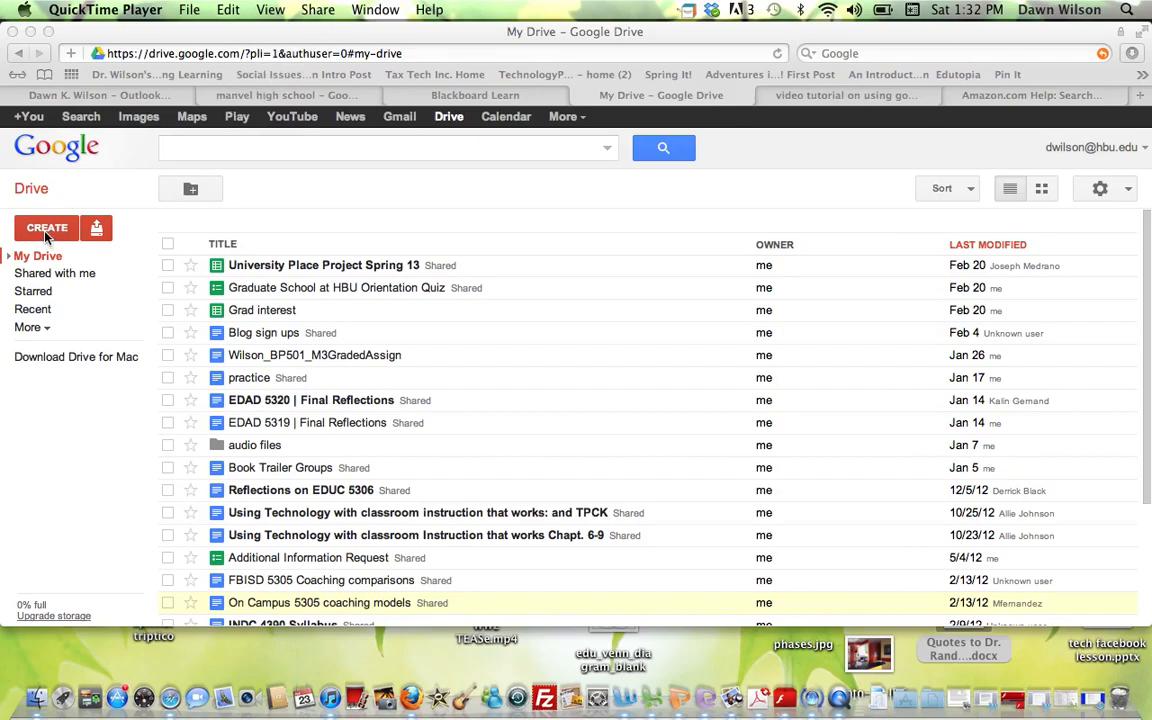
- From the Shared with me view, create a new blank Google Docs document
click(49, 277)
click(50, 278)
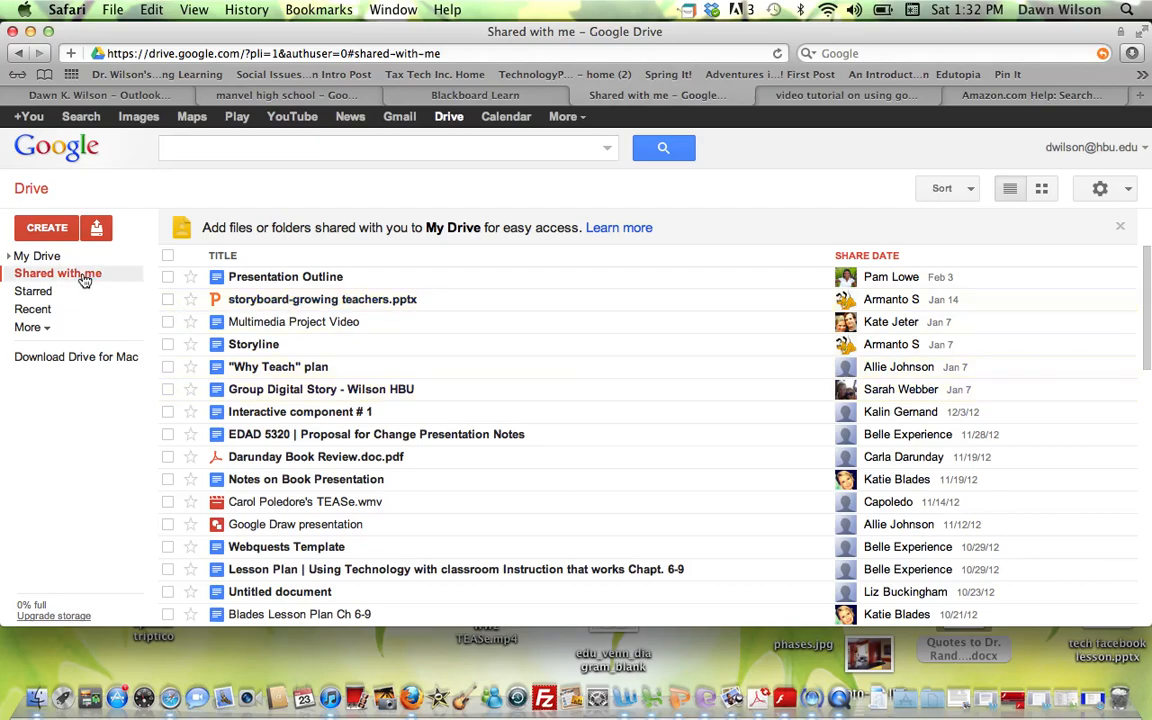
click(47, 229)
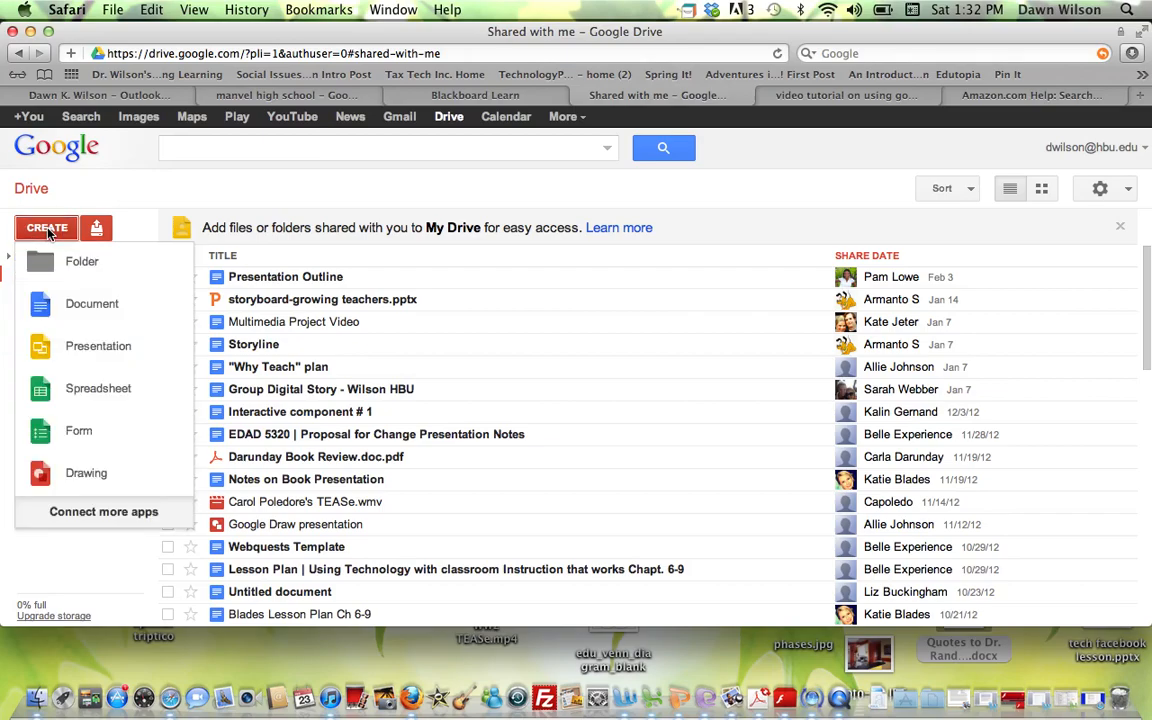
click(76, 315)
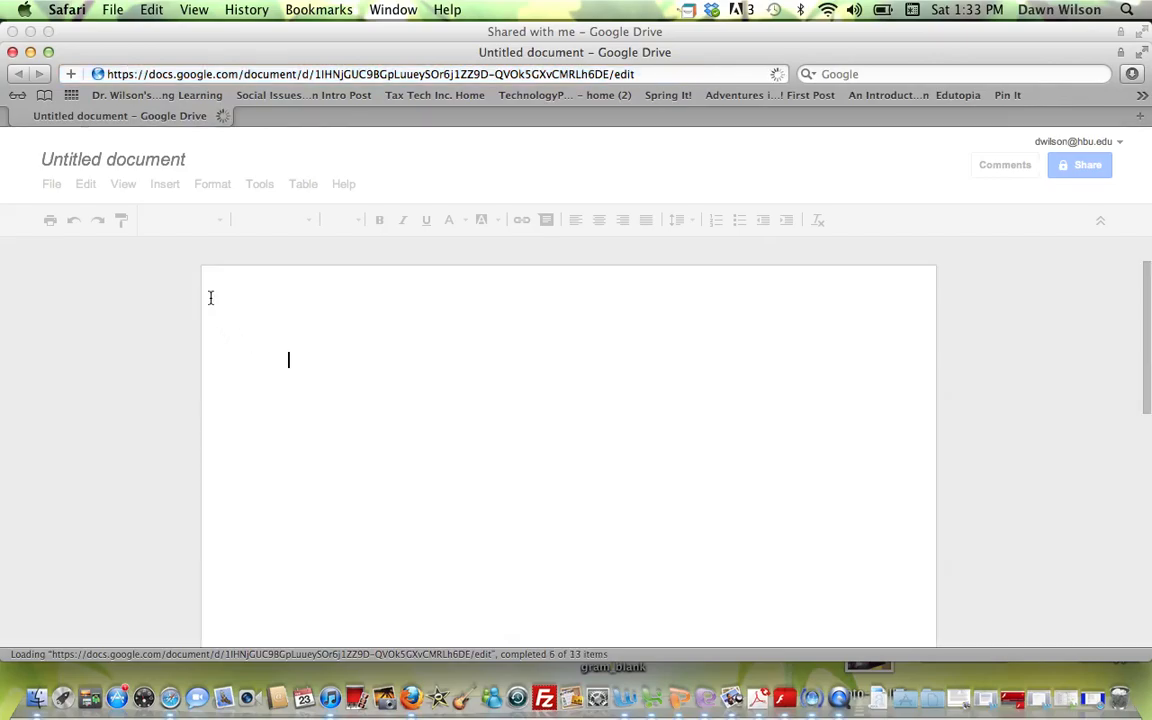
- Type the first line 'Title of your book', fixing the missing space
text(Titleof your book)
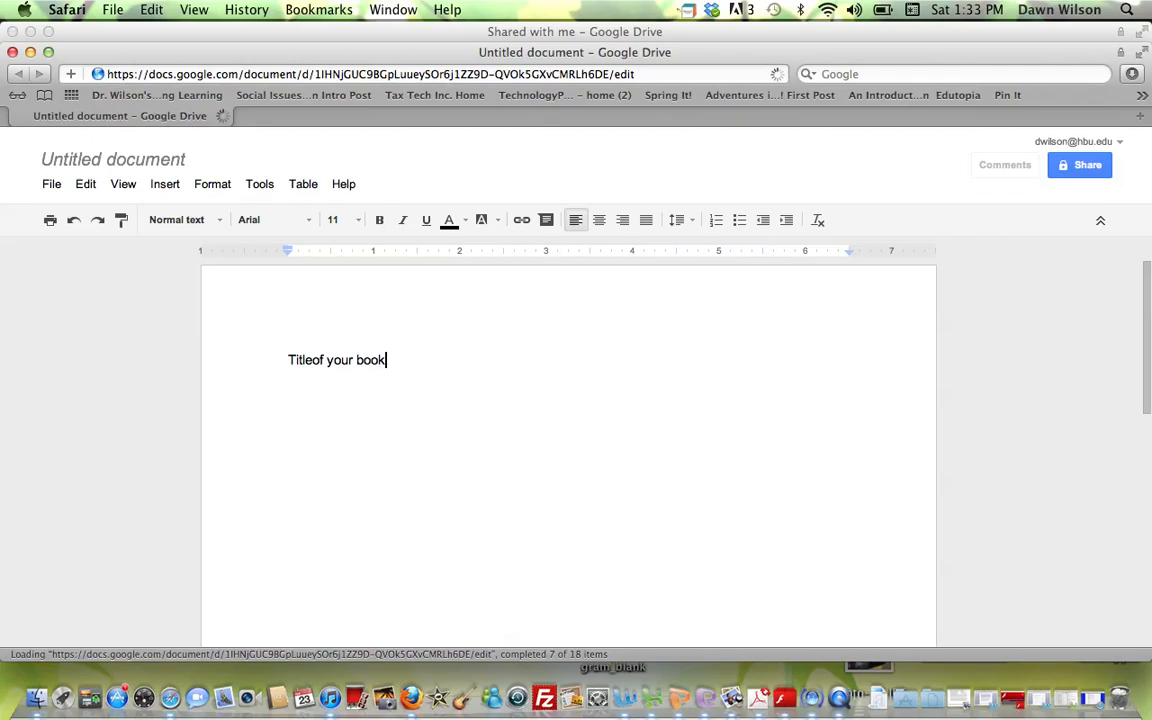
key(Return)
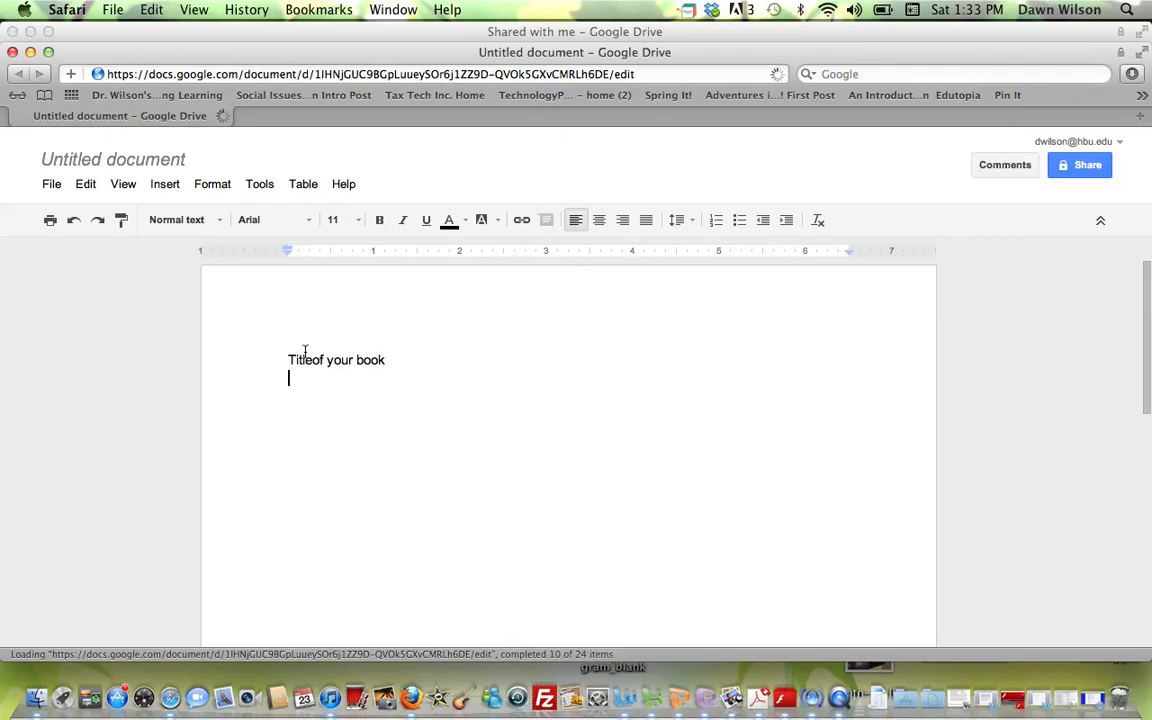
key(BackSpace)
click(312, 360)
key(Return)
key(BackSpace)
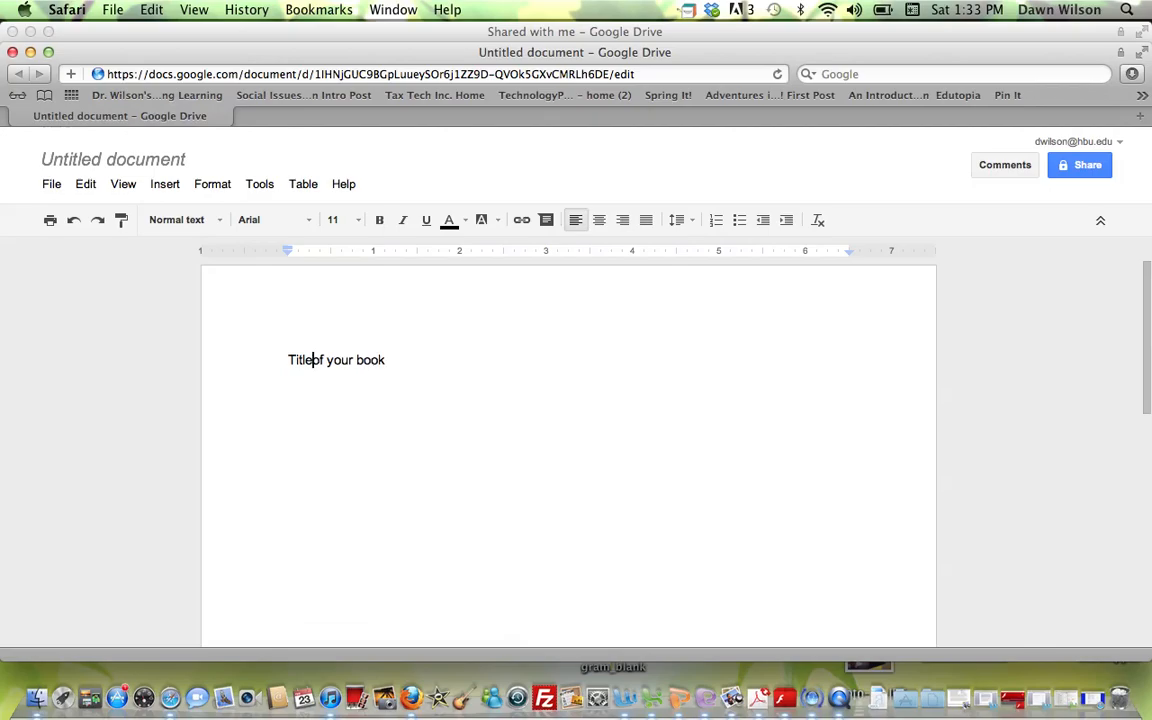
click(417, 360)
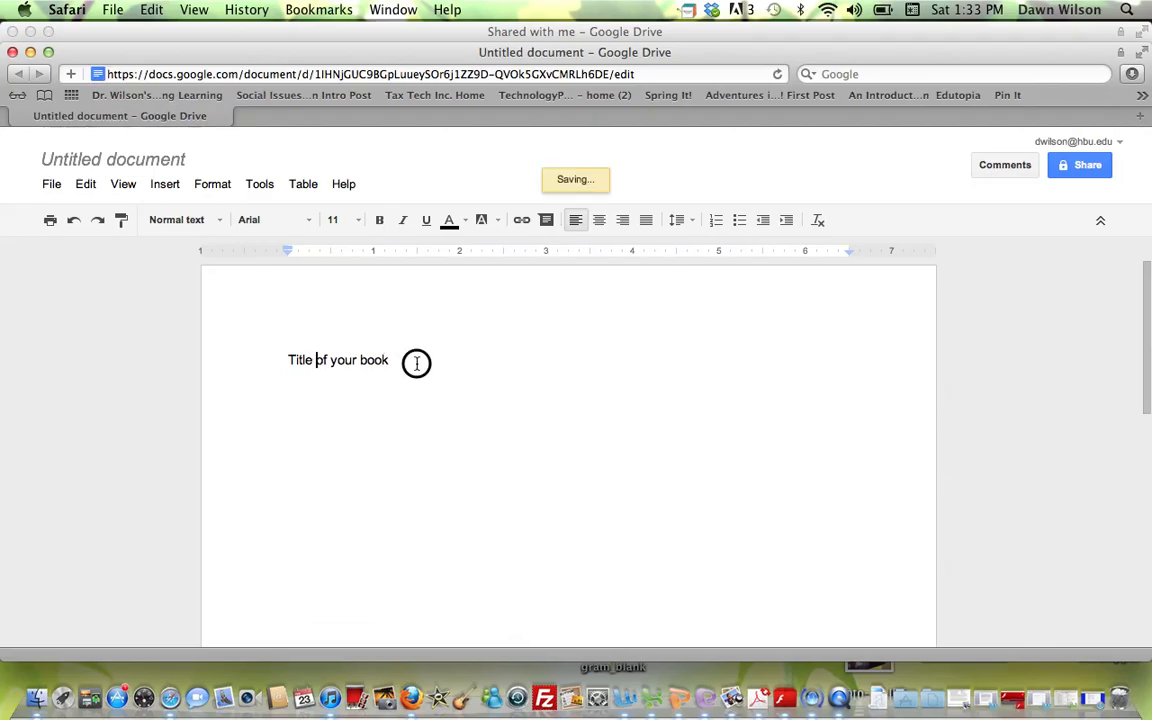
key(Return)
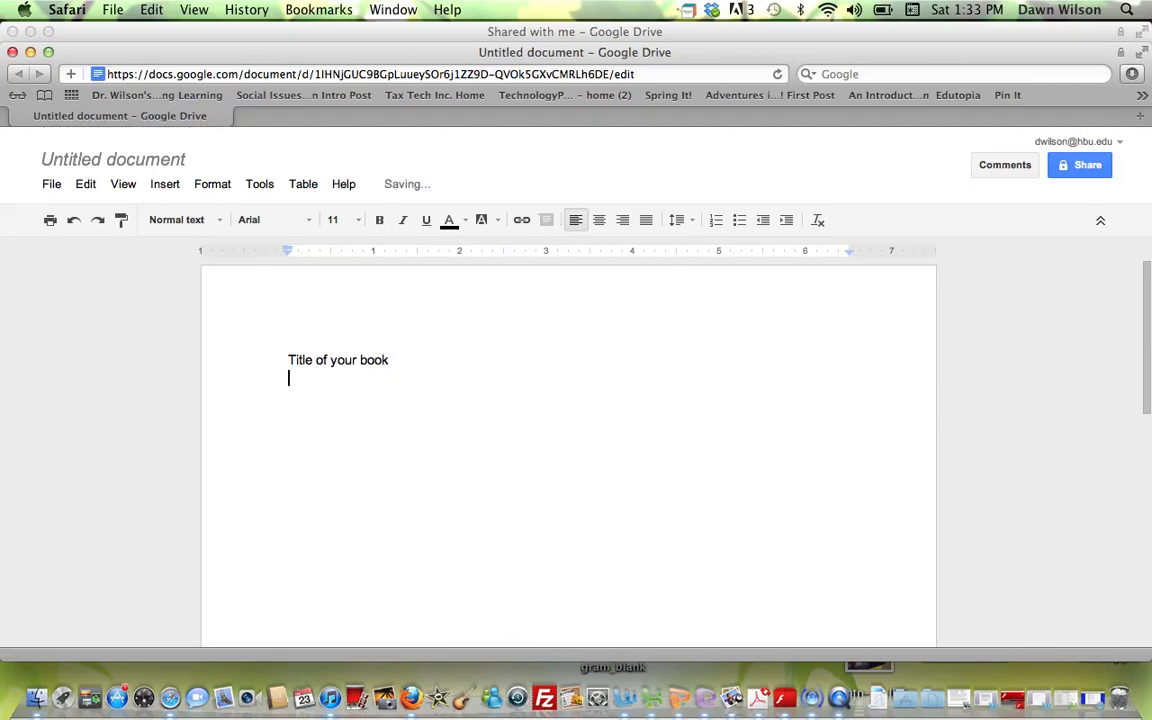
- Add the lines 'Group Members' and 'Planning Document - Book Summary Paper' below it
text(Group Membe)
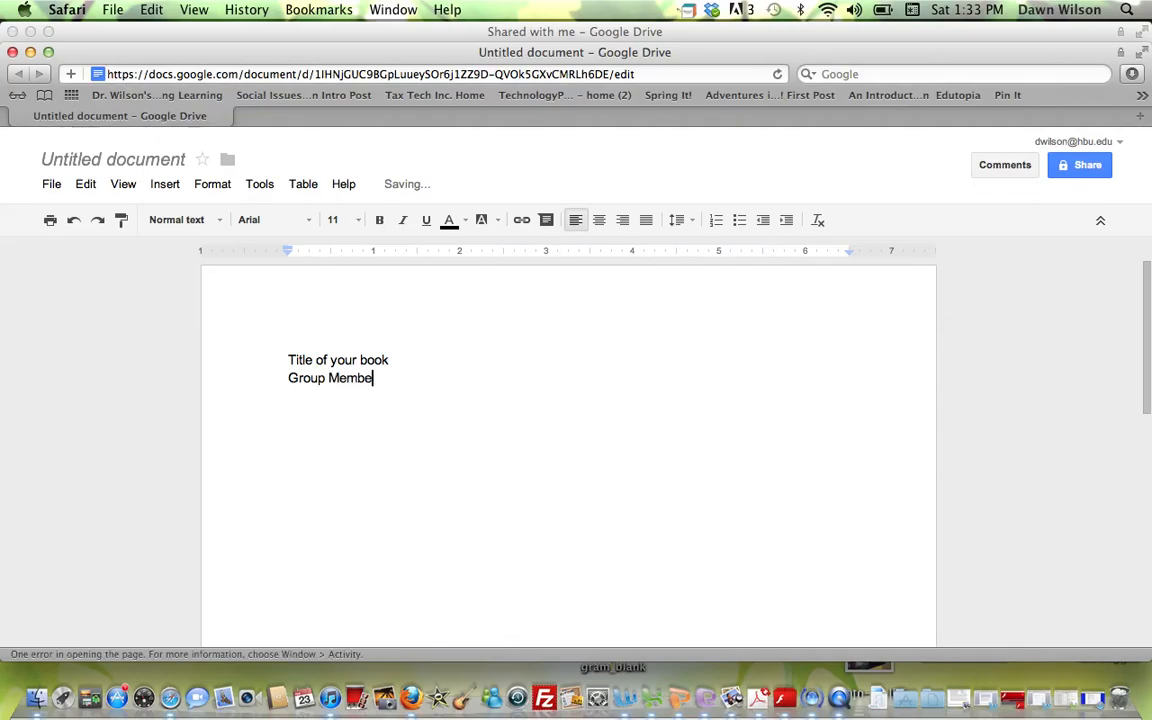
text(rs)
key(Return)
key(Return)
text(Pa)
key(BackSpace)
text(lanns)
key(BackSpace)
text(ing )
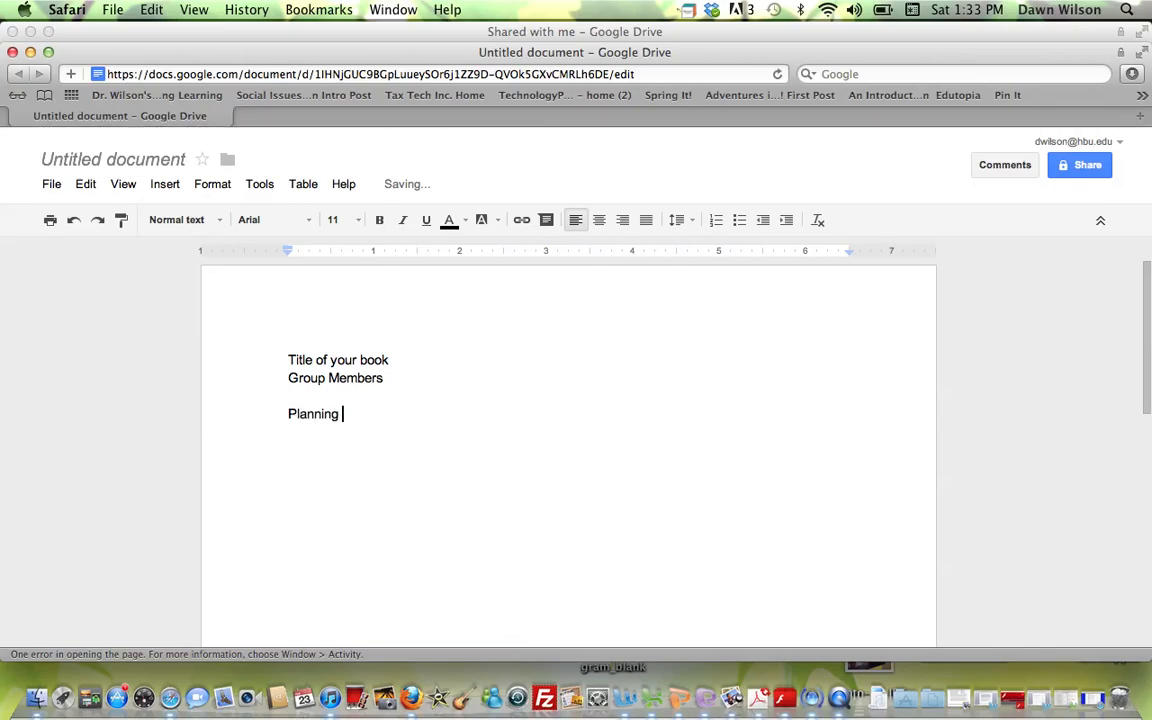
text(Document )
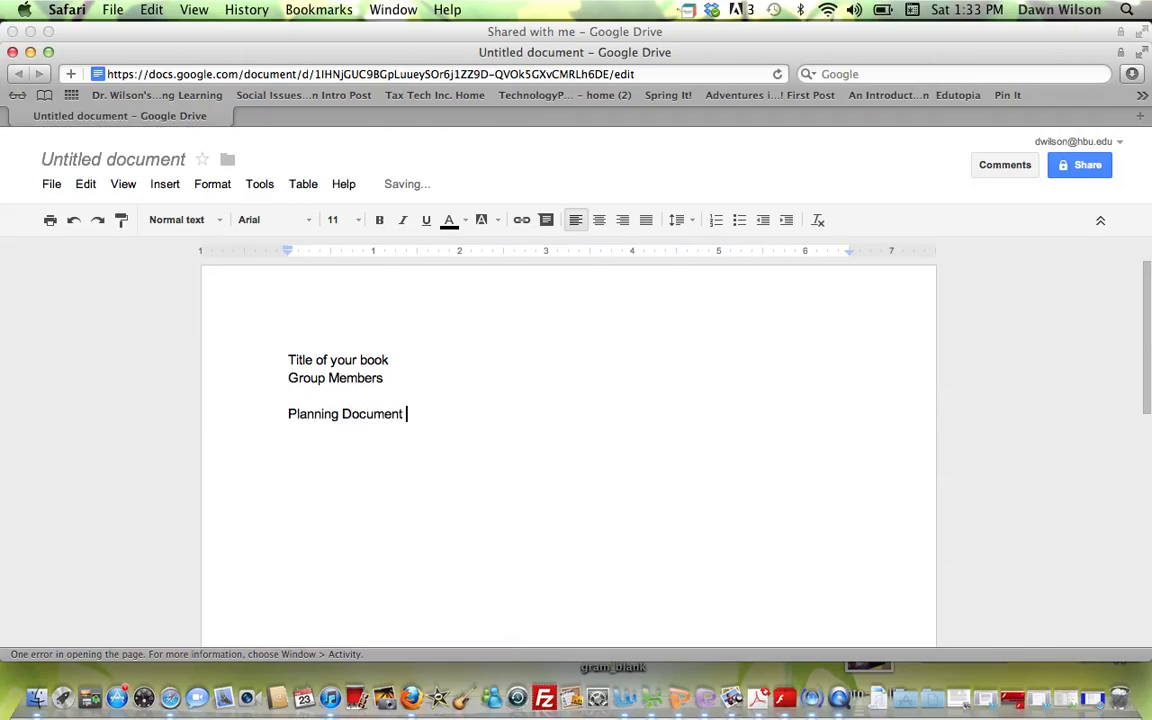
text(- Book Summary Paper)
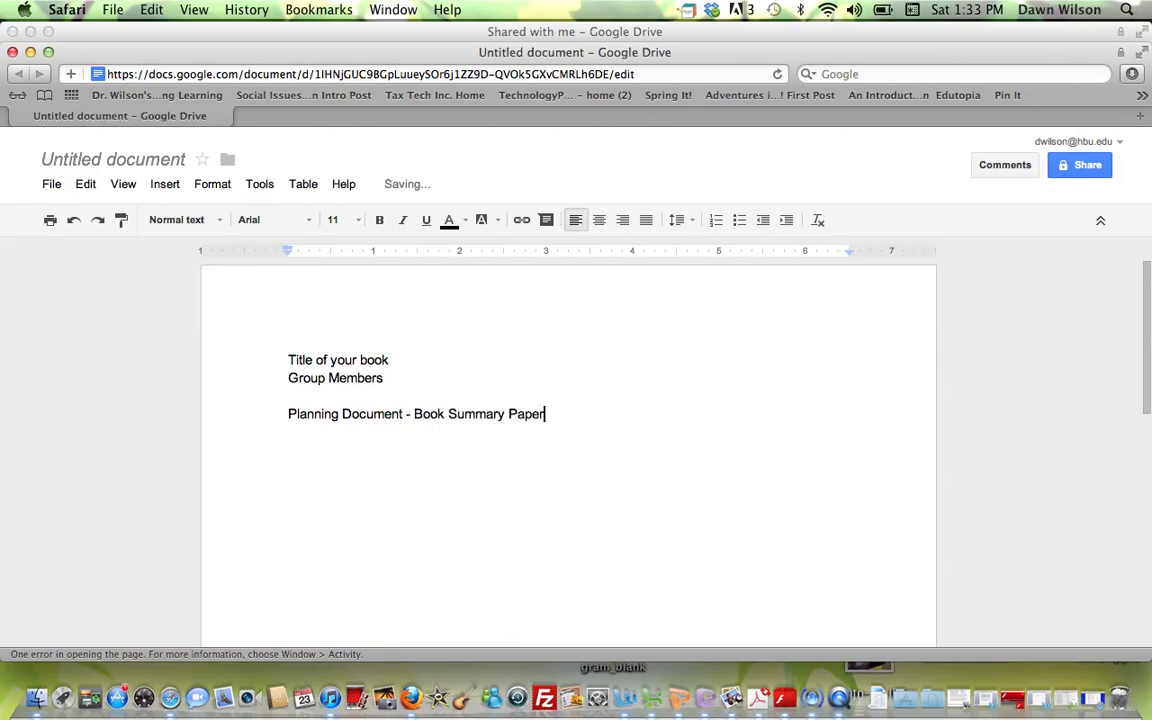
key(Return)
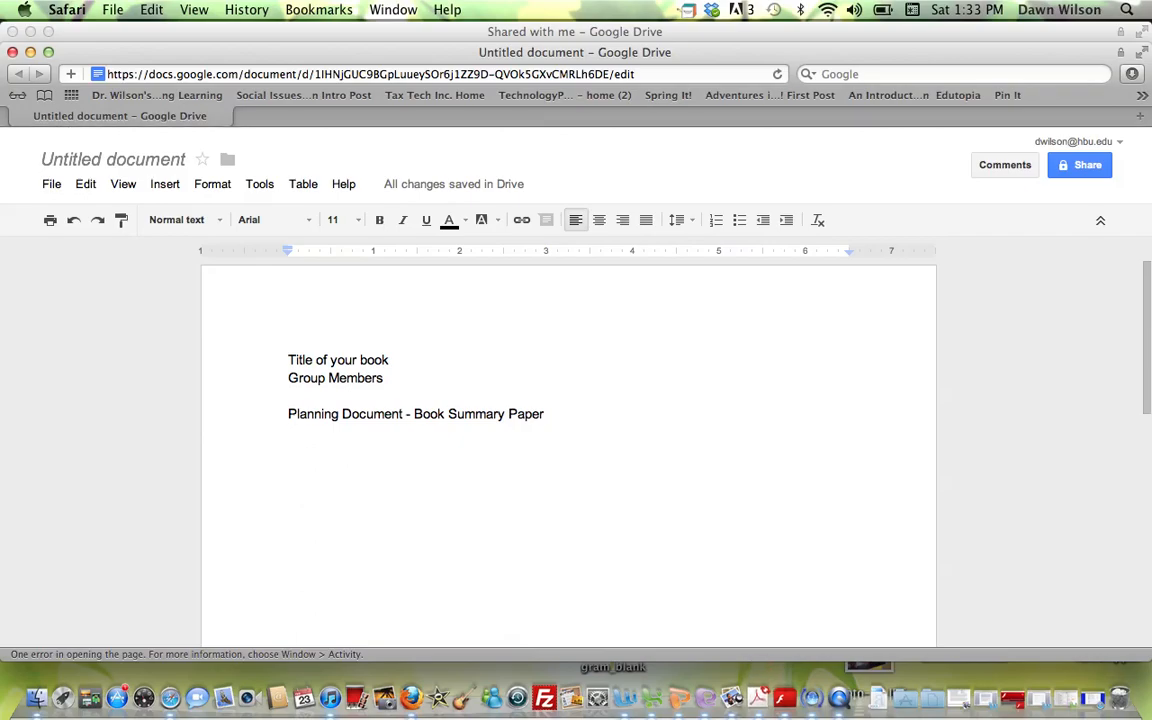
- Name the untitled document 'Growing up Digital' when sharing it, and save the name
click(1090, 166)
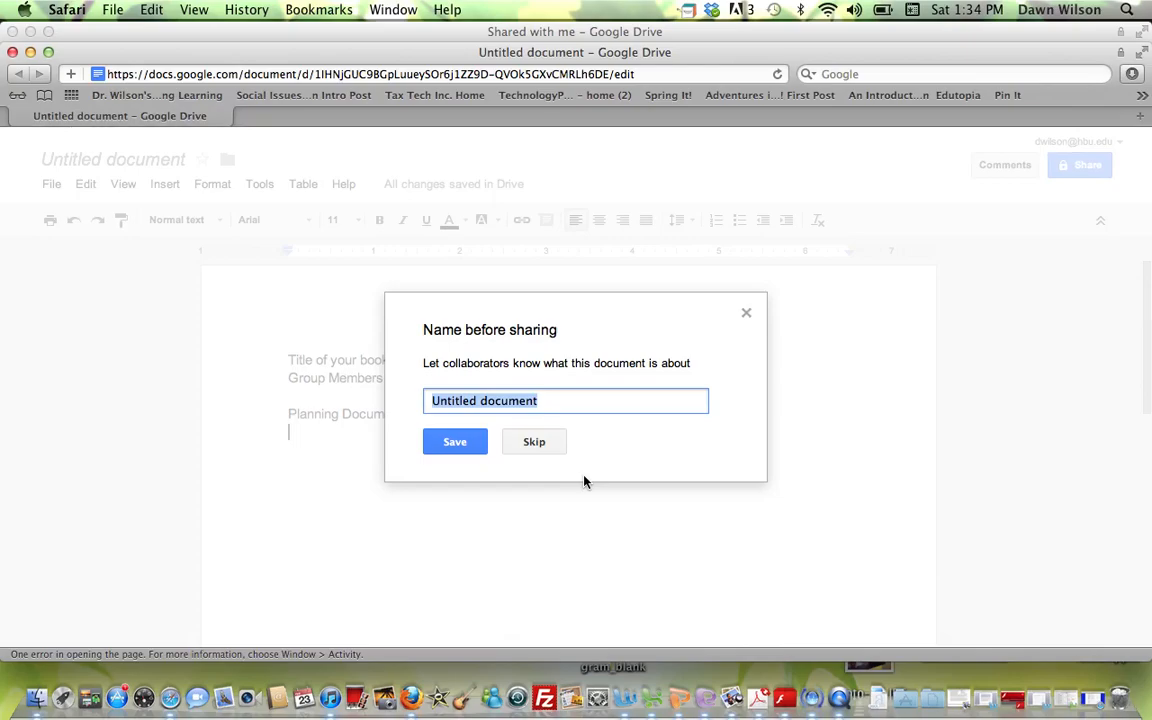
text(Crowing)
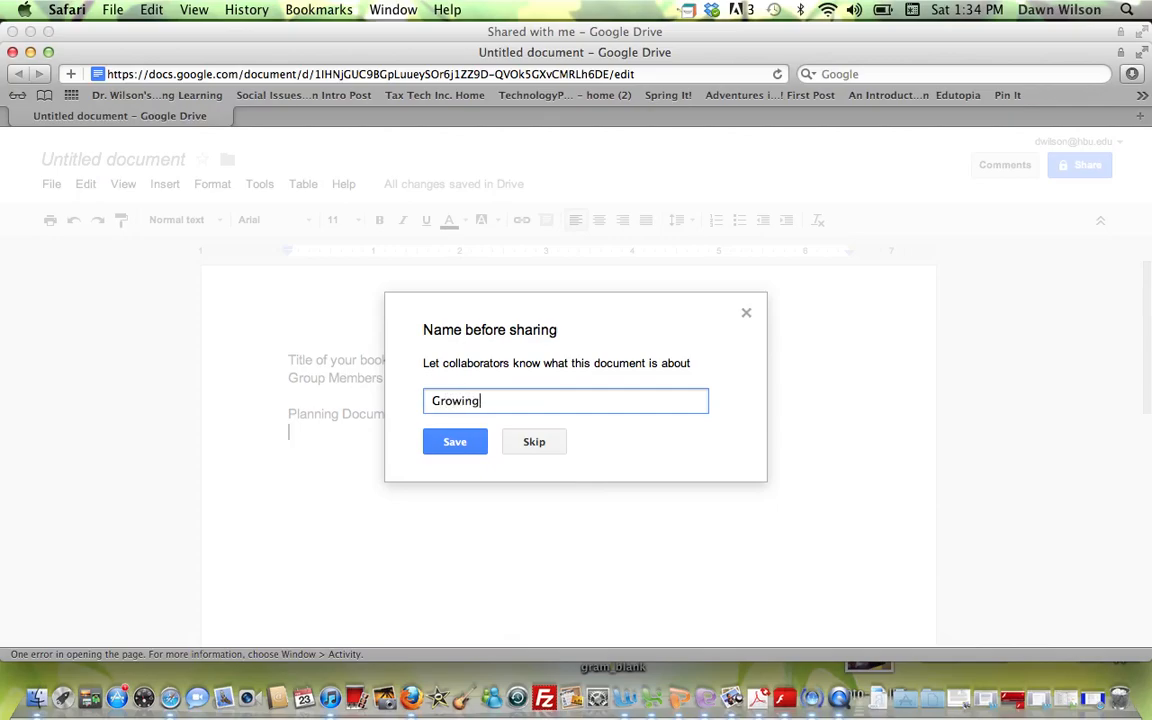
text( up Digital)
click(456, 443)
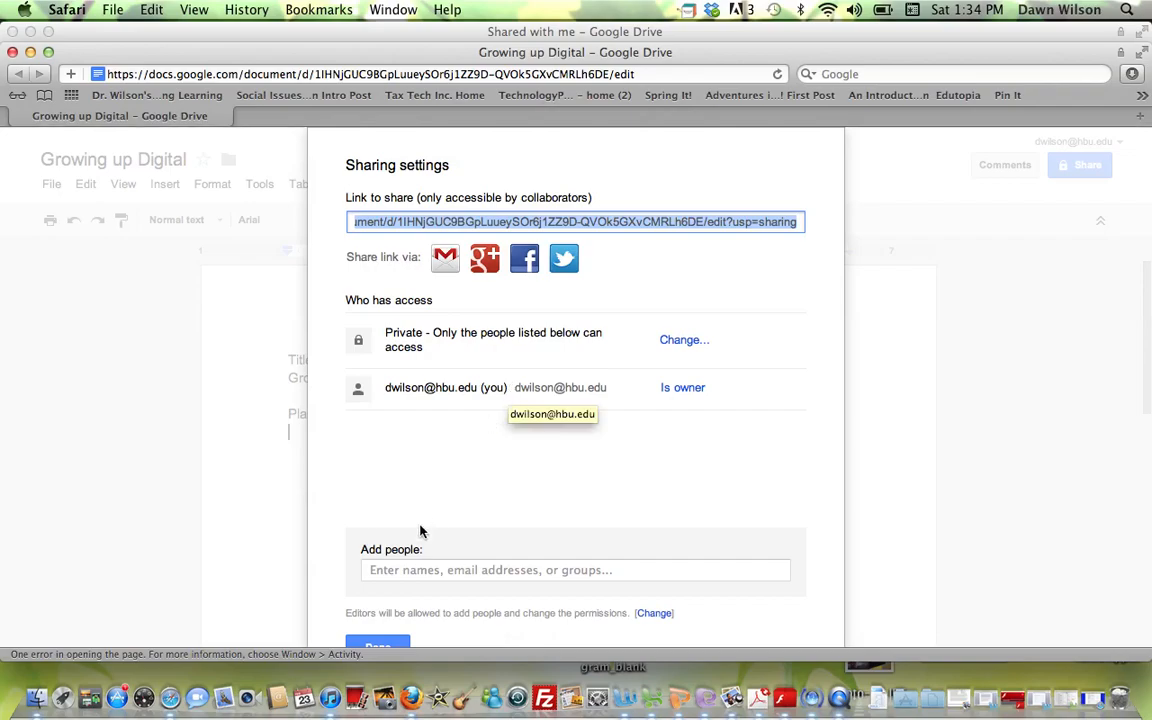
- Give the collaborator's e-mail address Can edit access and close the sharing settings
click(382, 571)
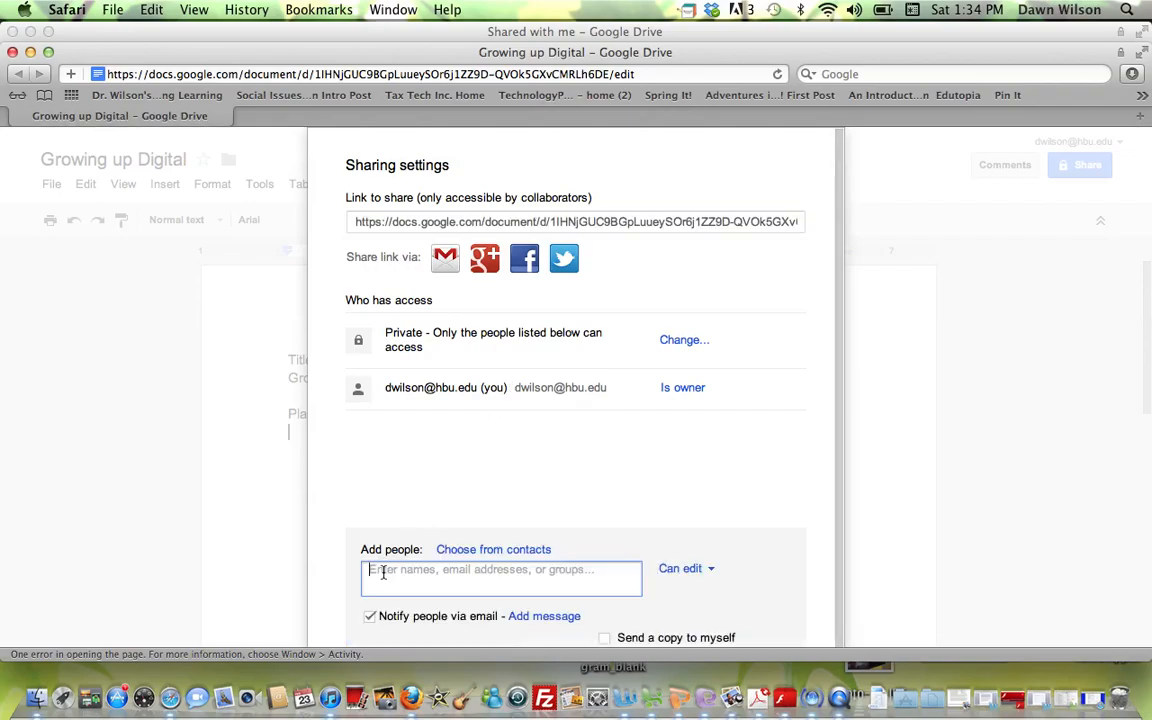
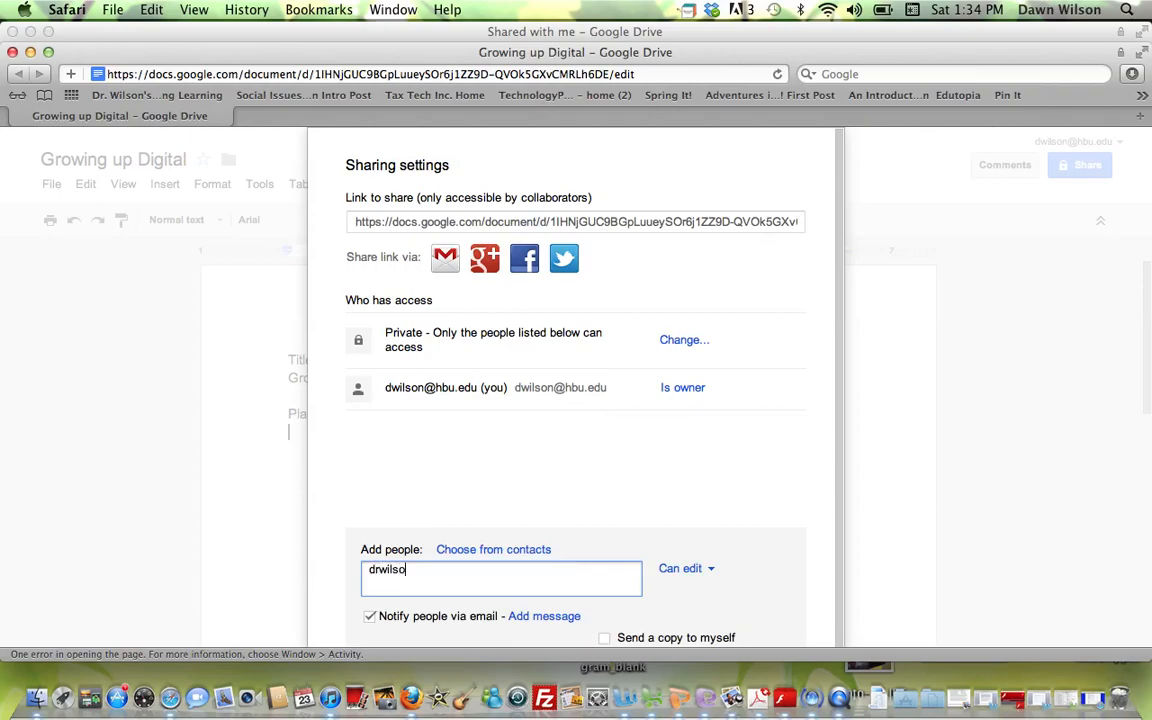
scroll(733, 510, down, 2)
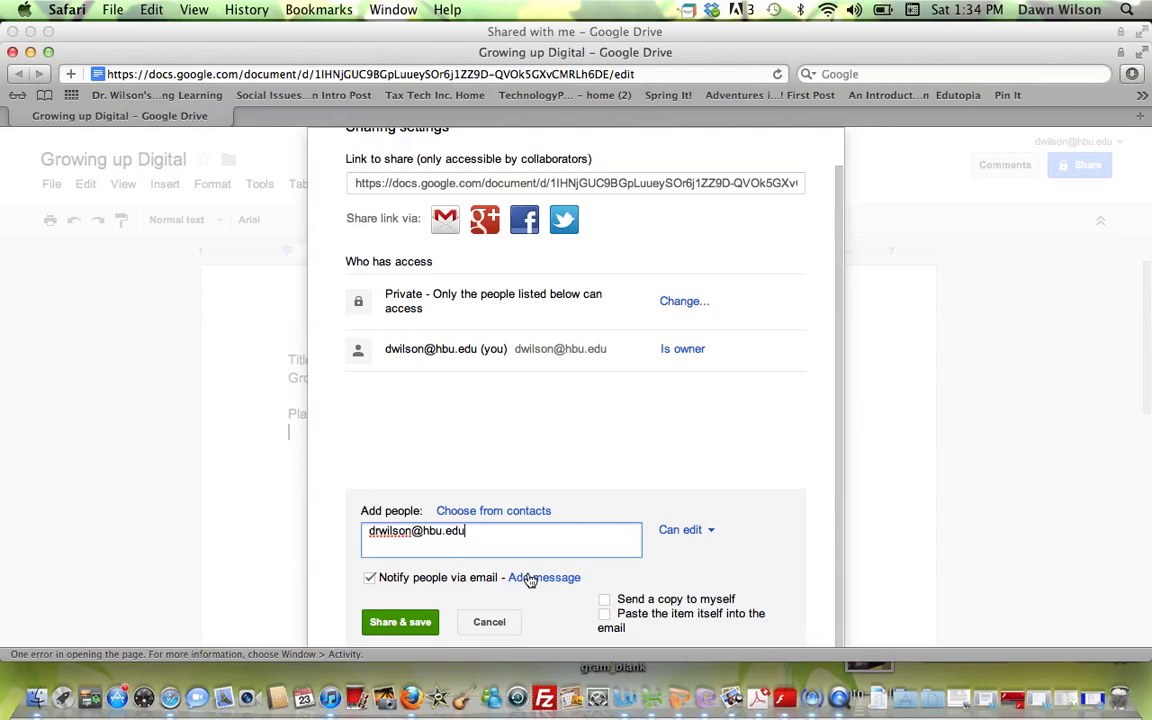
click(400, 622)
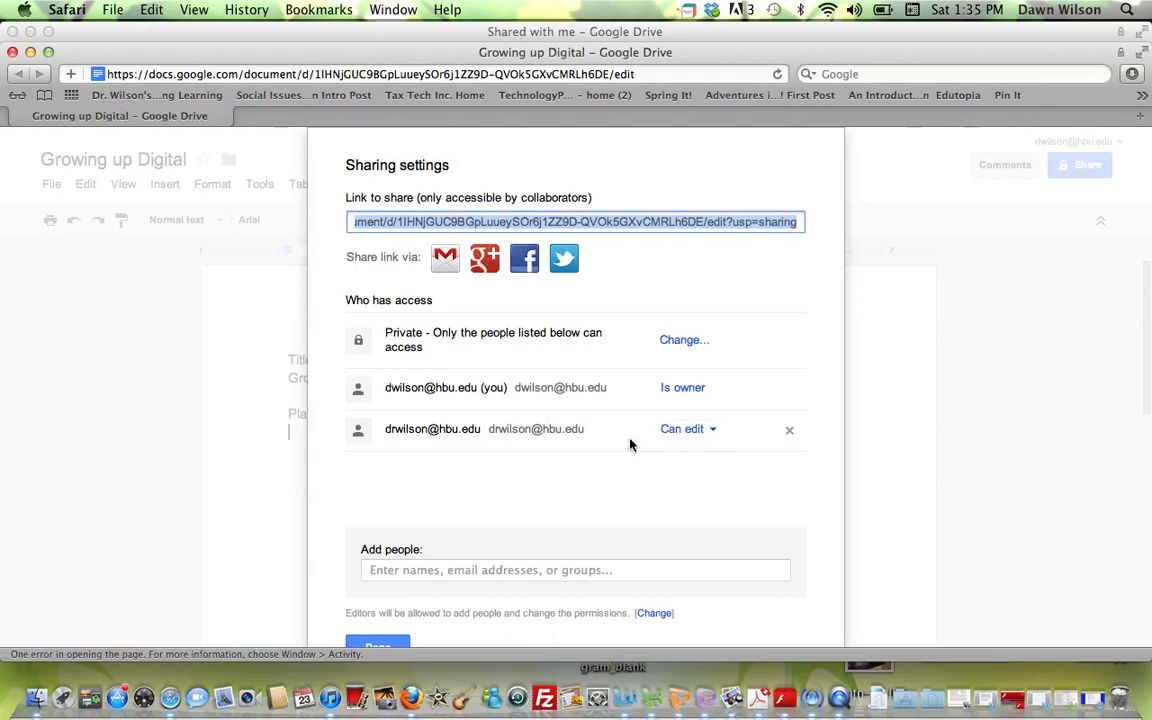
click(390, 642)
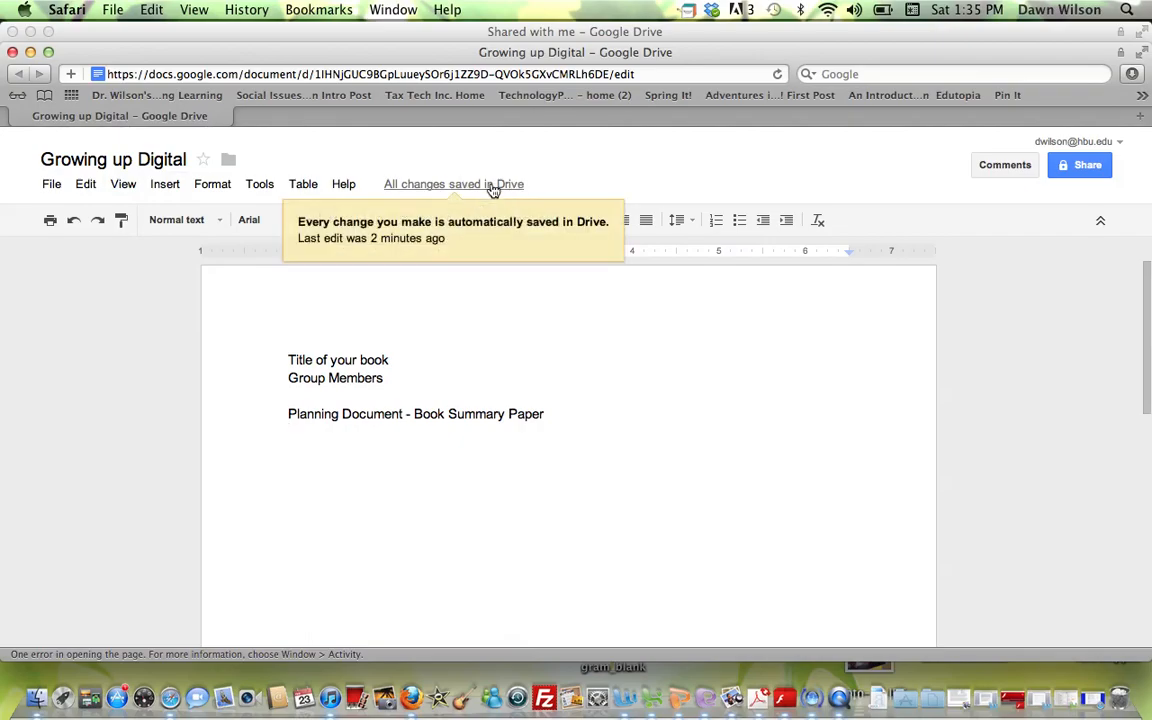
- Review the revision history showing the 1:33 PM revision, then close the document window
click(491, 187)
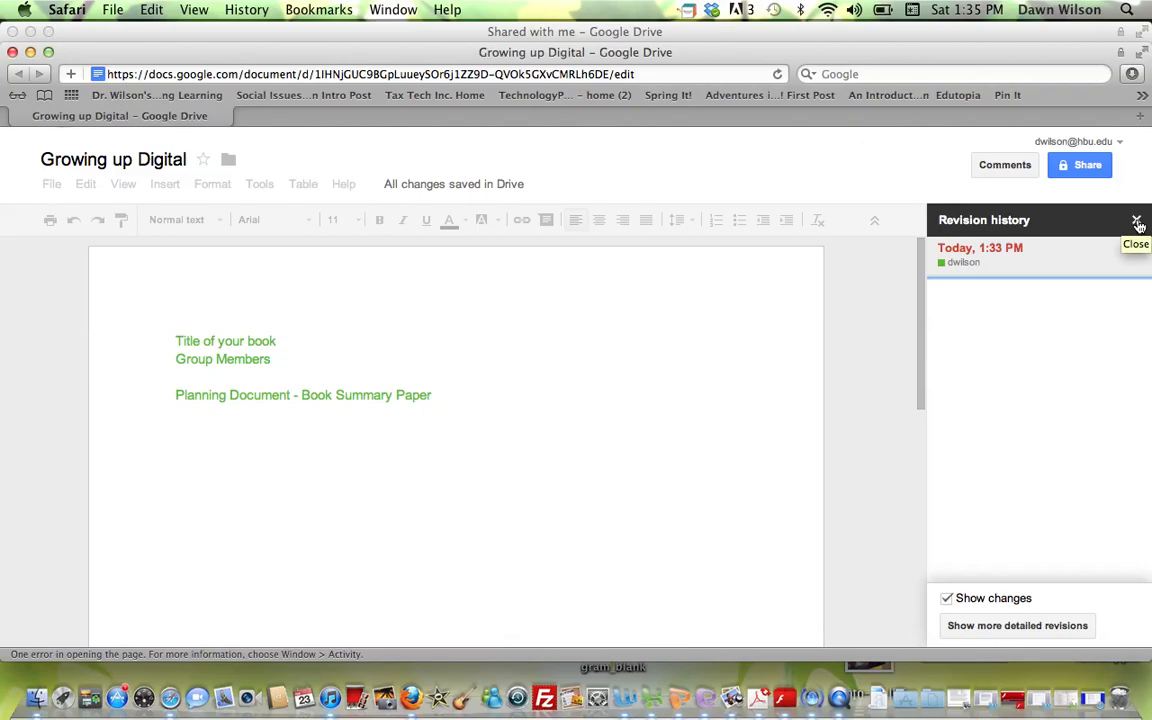
click(1137, 223)
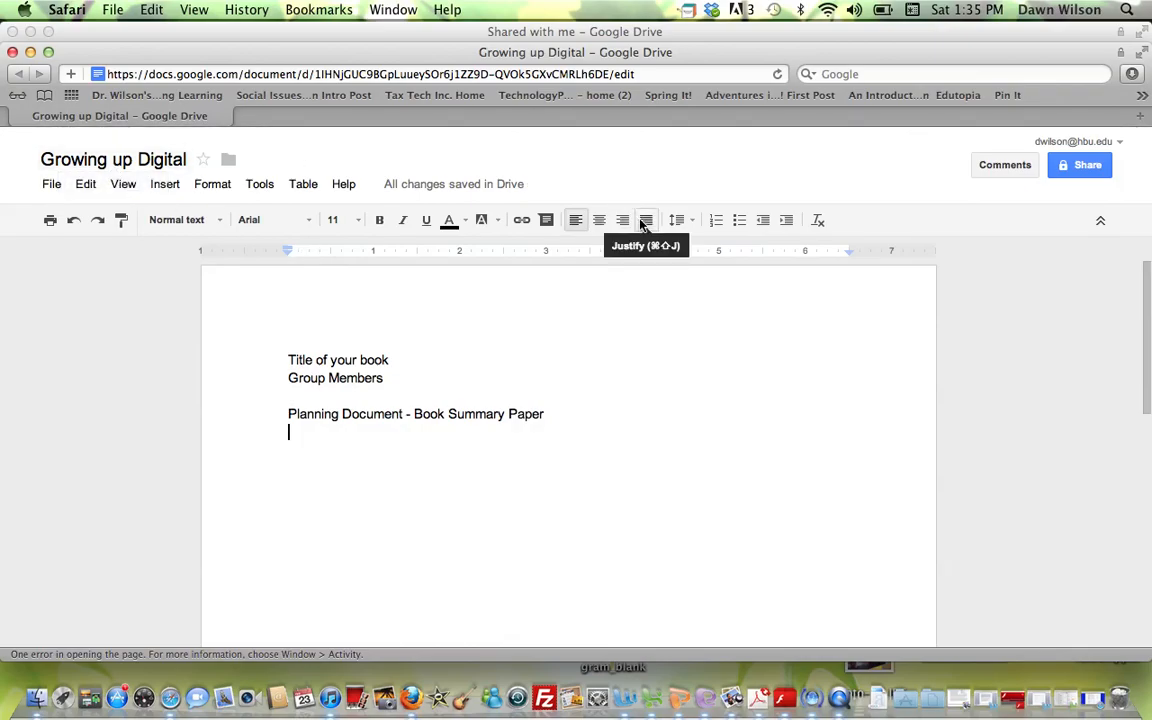
click(12, 52)
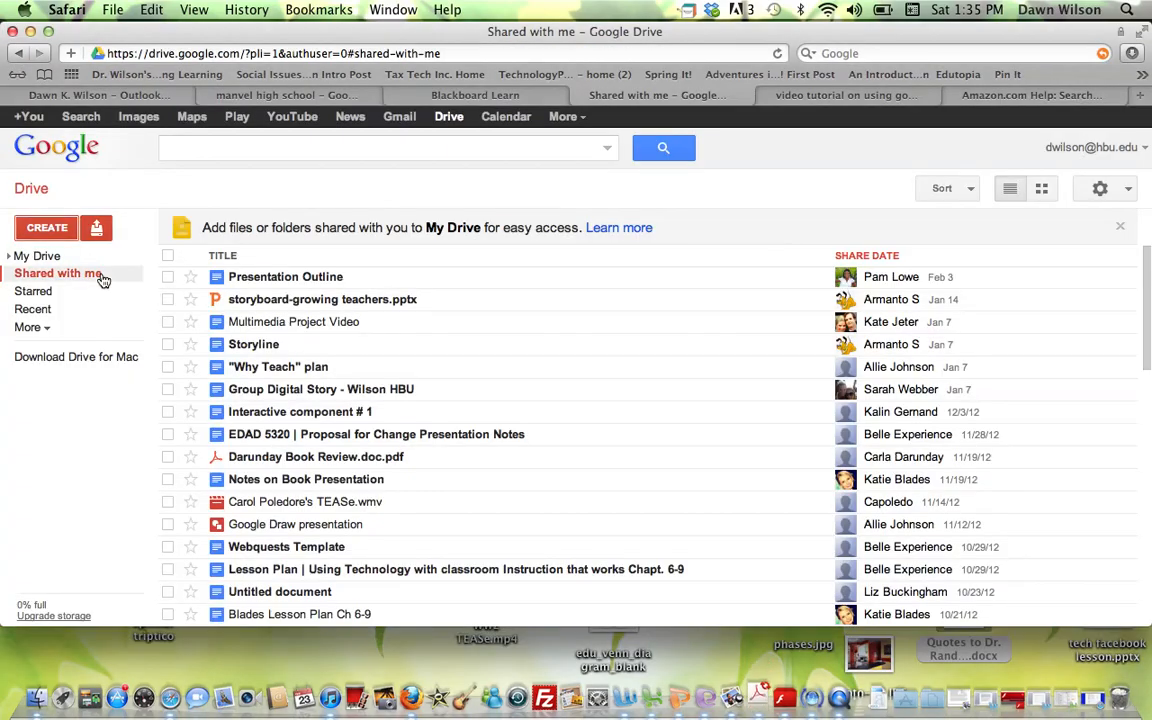
- Create a new blank Google Slides presentation from Drive's CREATE menu
click(62, 232)
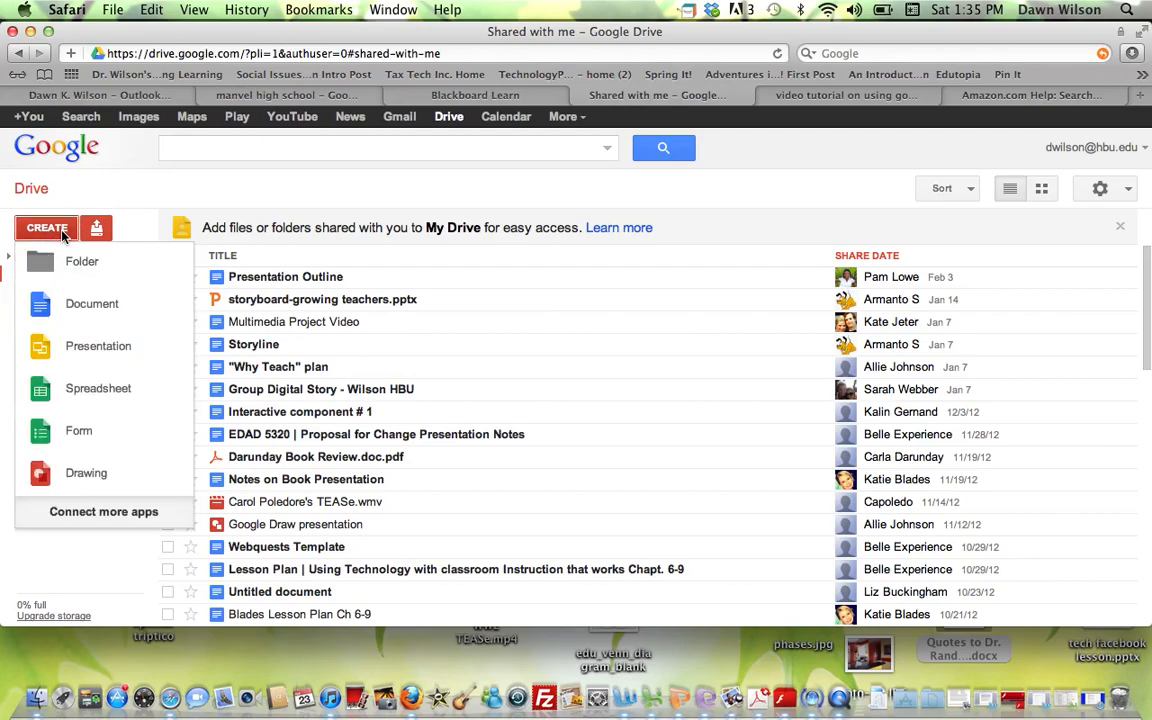
click(53, 357)
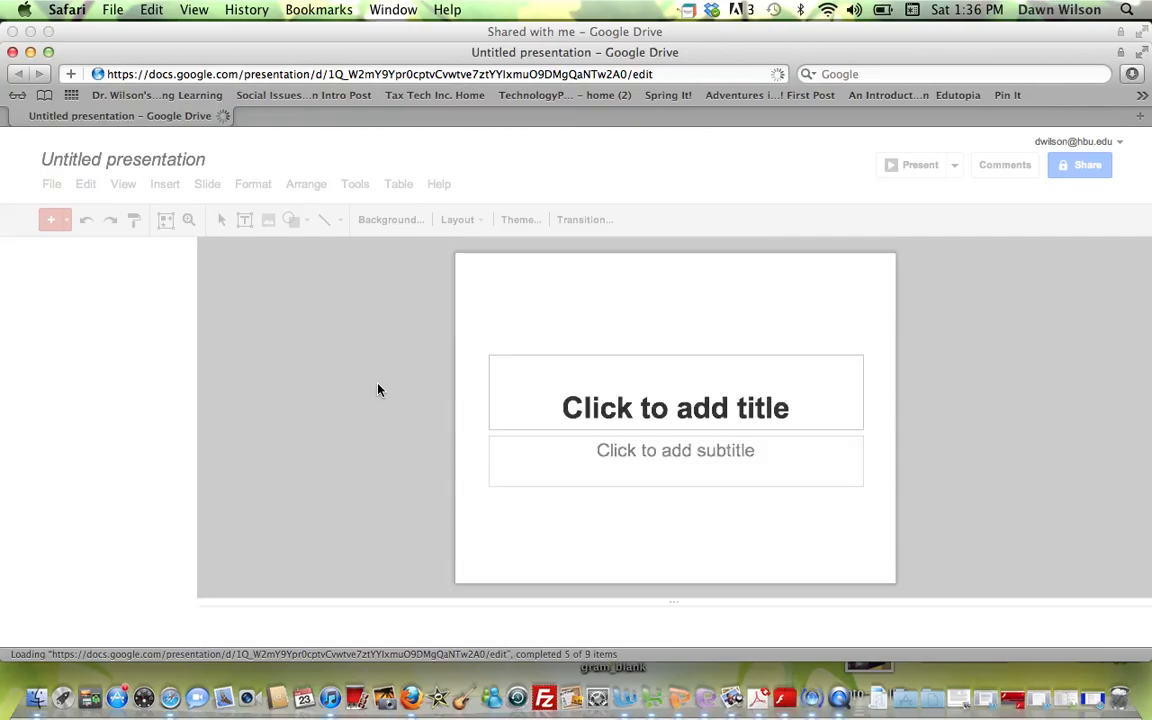
- Apply the Simple Dark theme to the new presentation and select the title placeholder
click(709, 414)
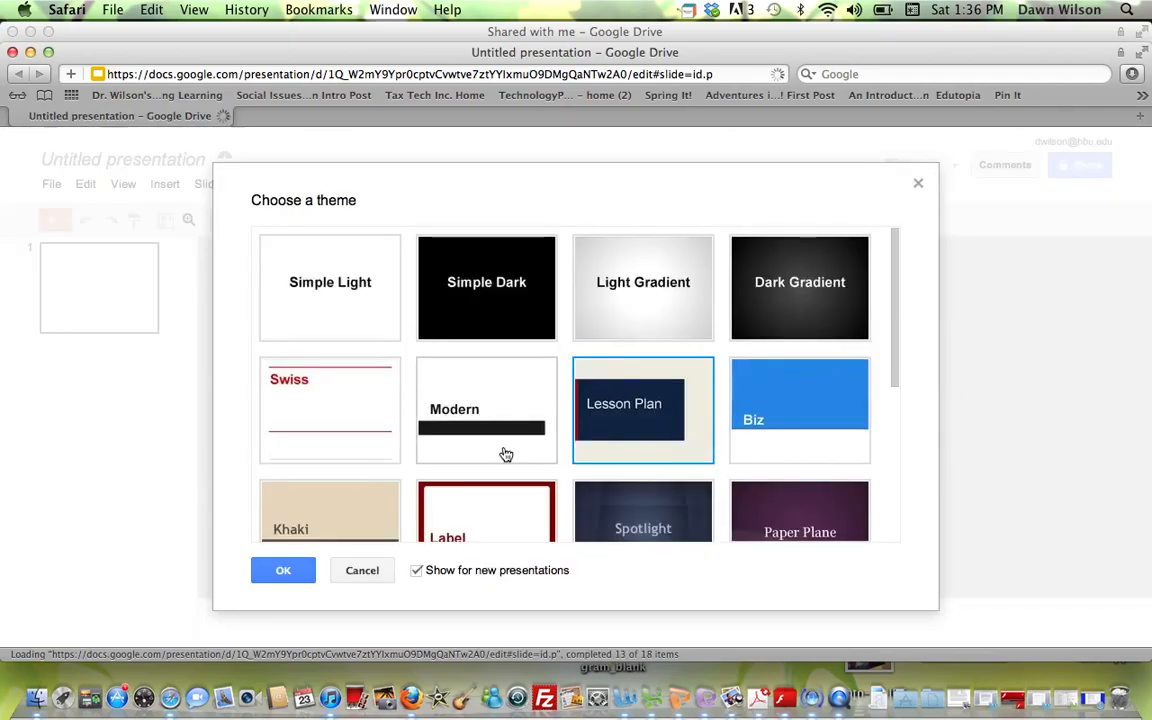
click(485, 290)
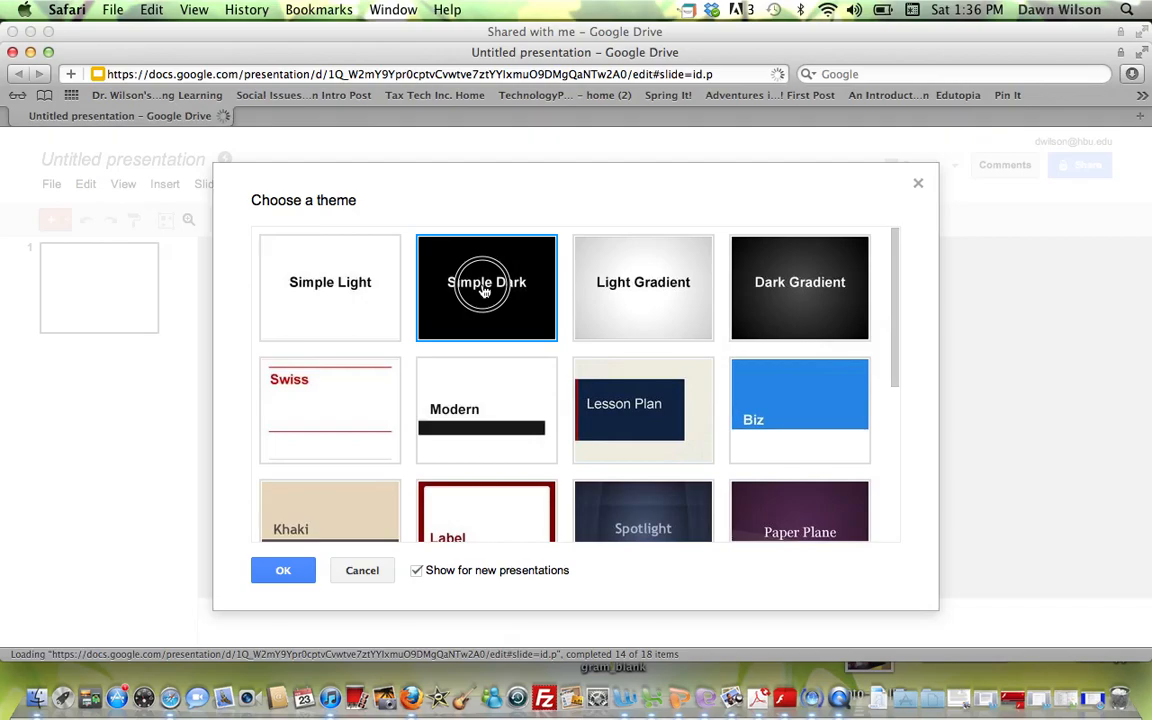
click(284, 572)
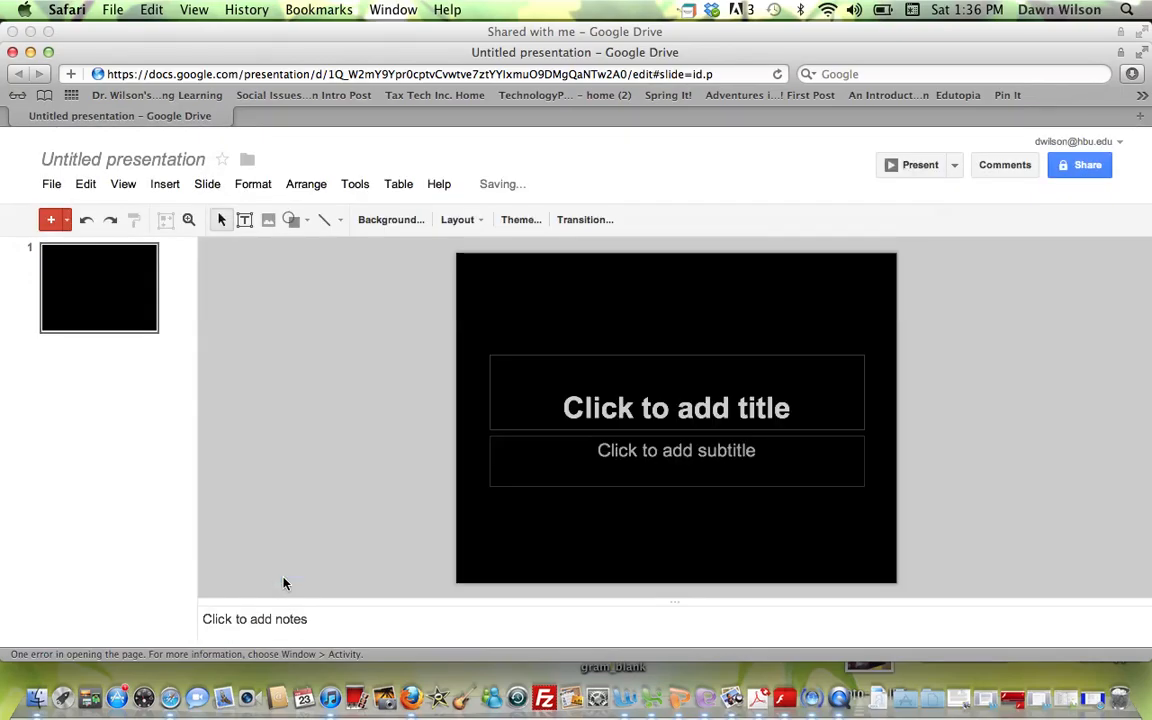
click(635, 410)
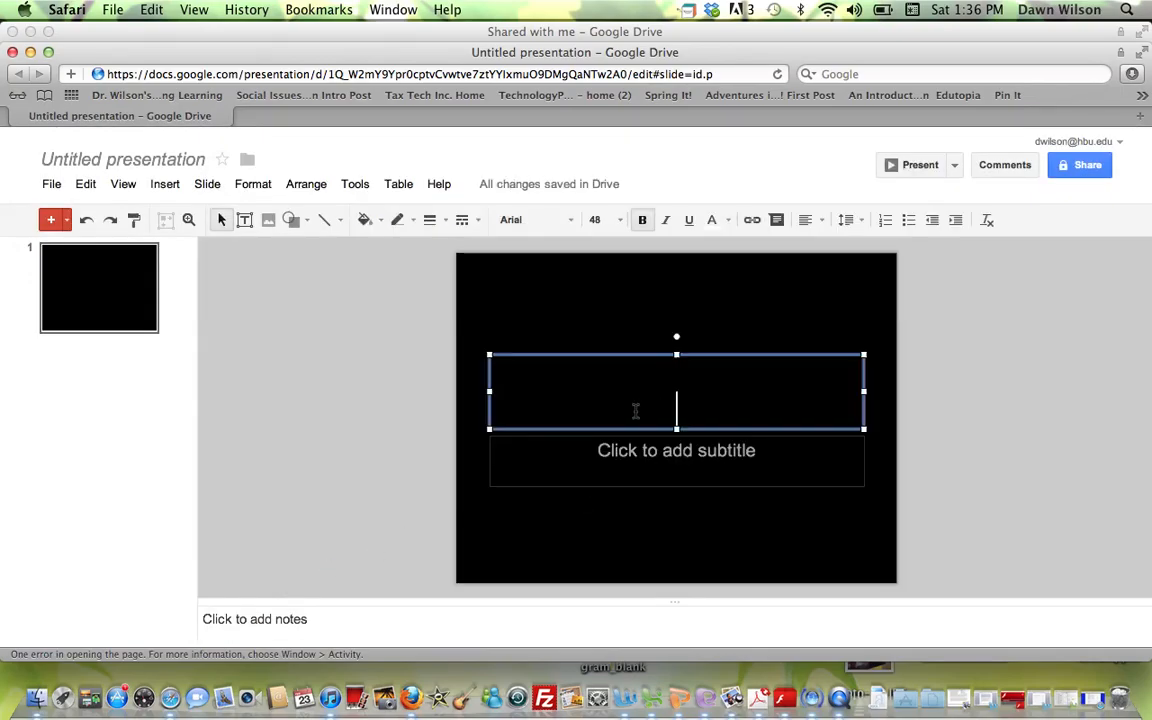